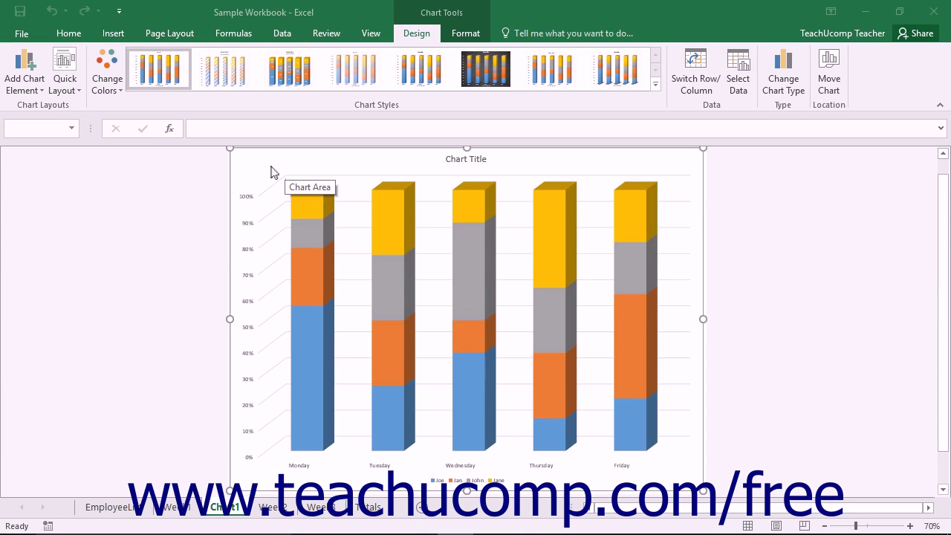
# Re-source the stacked column chart to the range A2:F6 on the Week2 sheet.
pyautogui.click(263, 166)
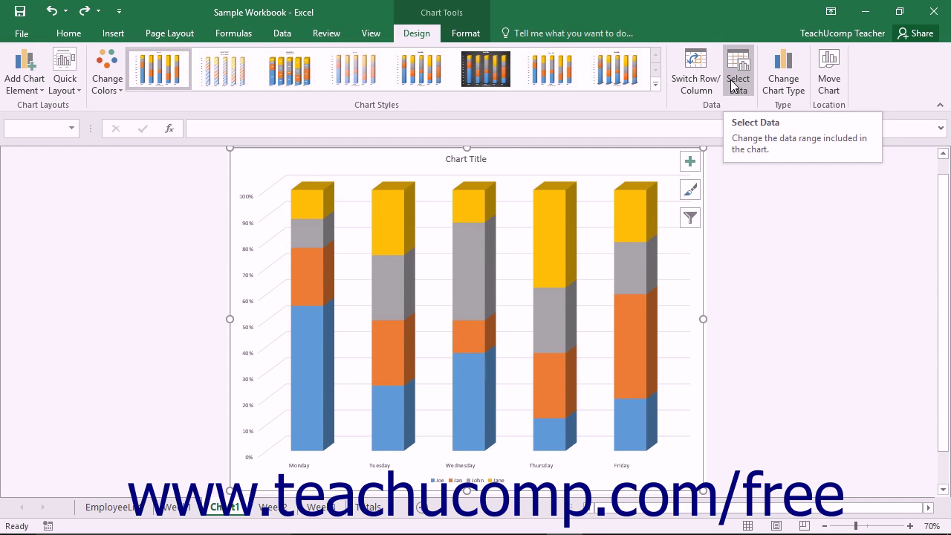
pyautogui.click(733, 84)
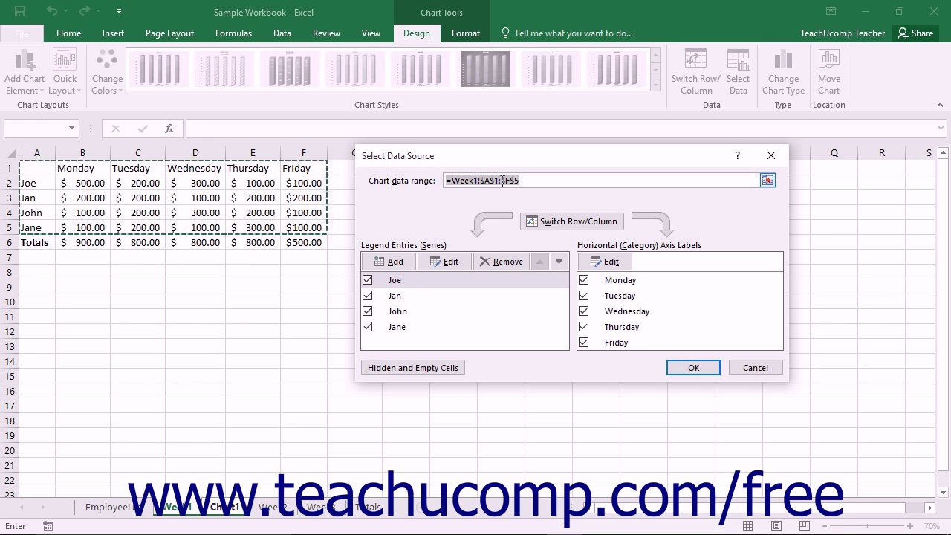
pyautogui.click(768, 181)
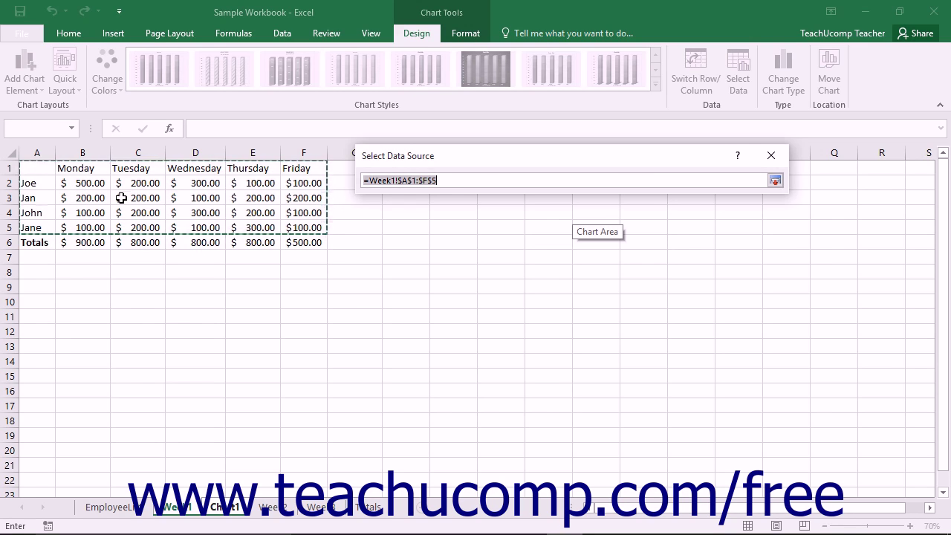
pyautogui.click(275, 509)
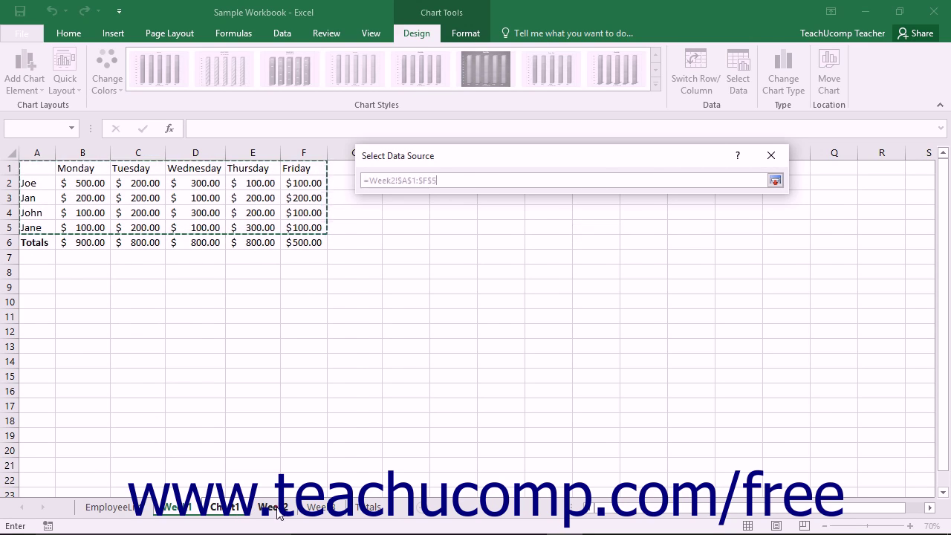
pyautogui.moveTo(58, 186); pyautogui.dragTo(329, 243)
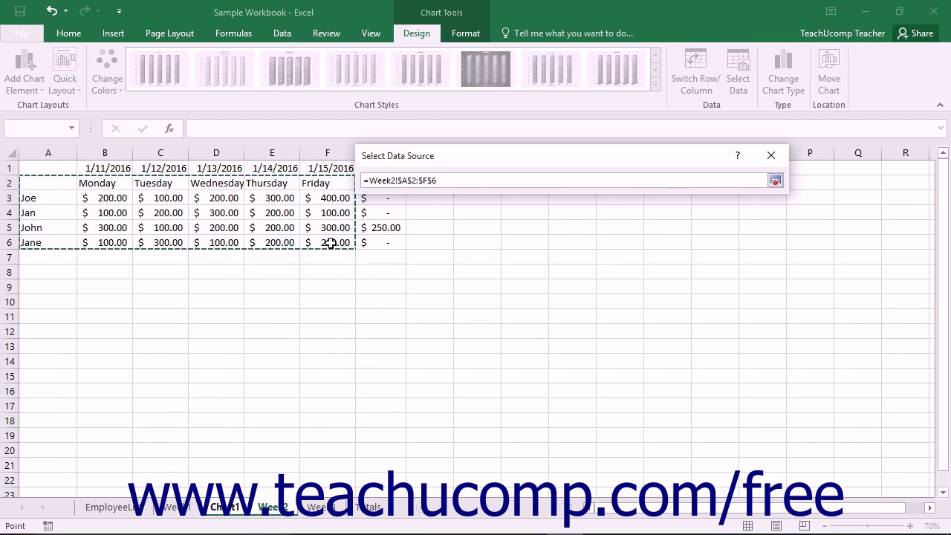
pyautogui.click(774, 181)
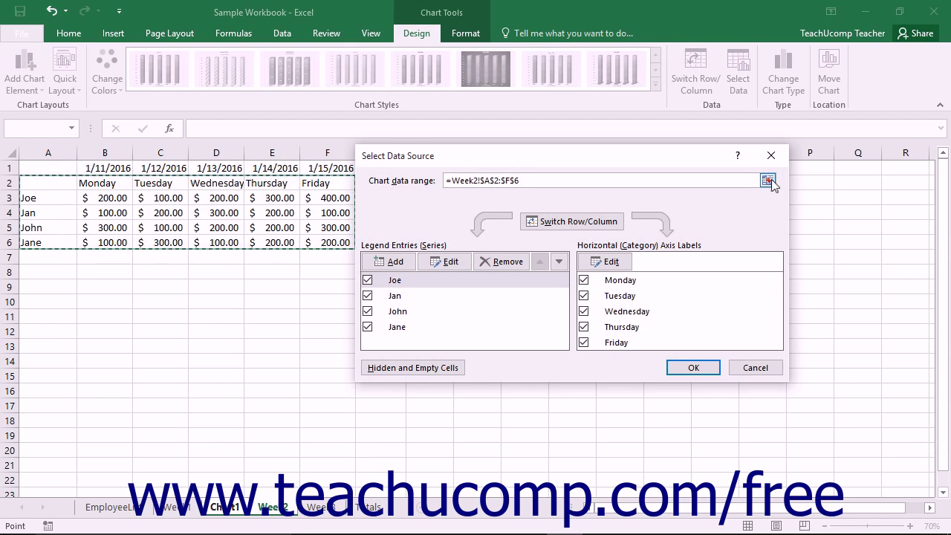
pyautogui.click(688, 370)
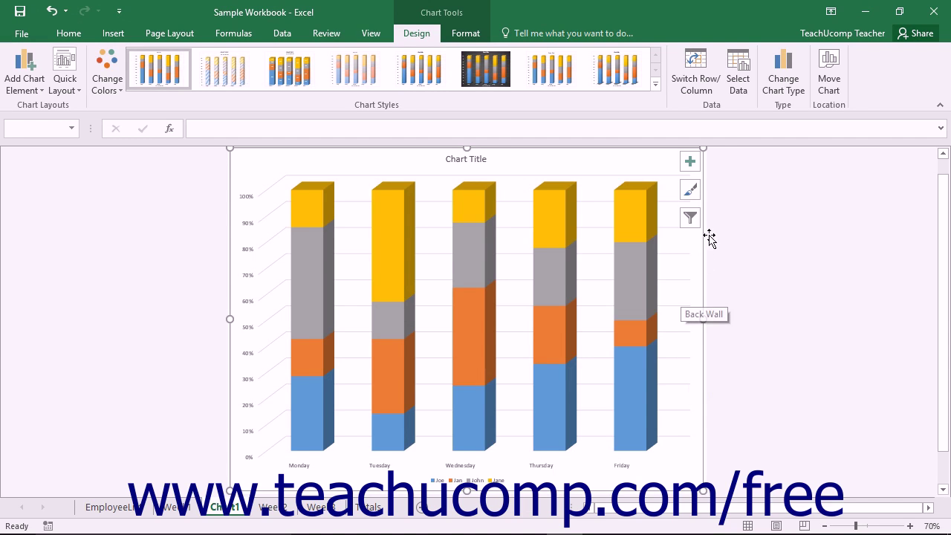
# Switch rows and columns in Select Data so Monday–Friday become series and the four people become categories.
pyautogui.click(738, 87)
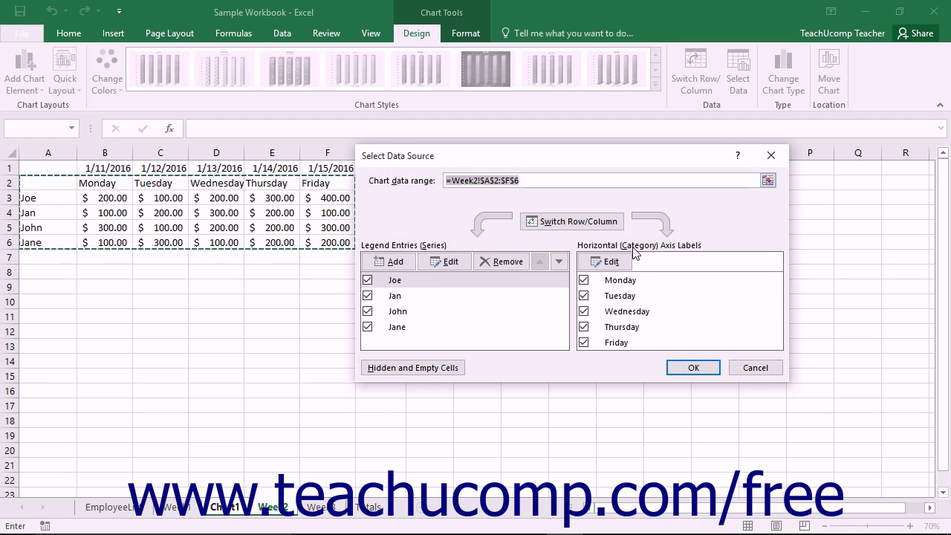
pyautogui.click(580, 223)
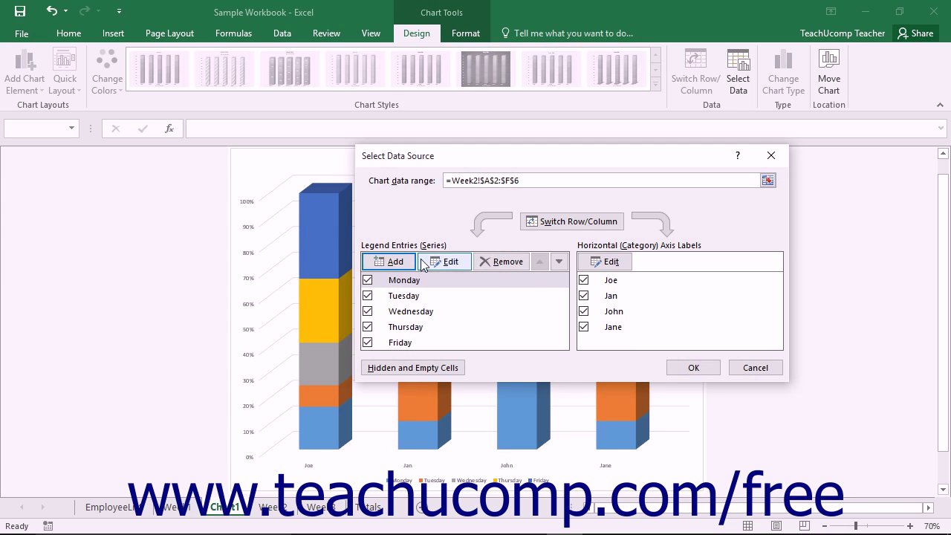
# Add a new chart series named from Week2 cell G2 (Saturday).
pyautogui.click(396, 263)
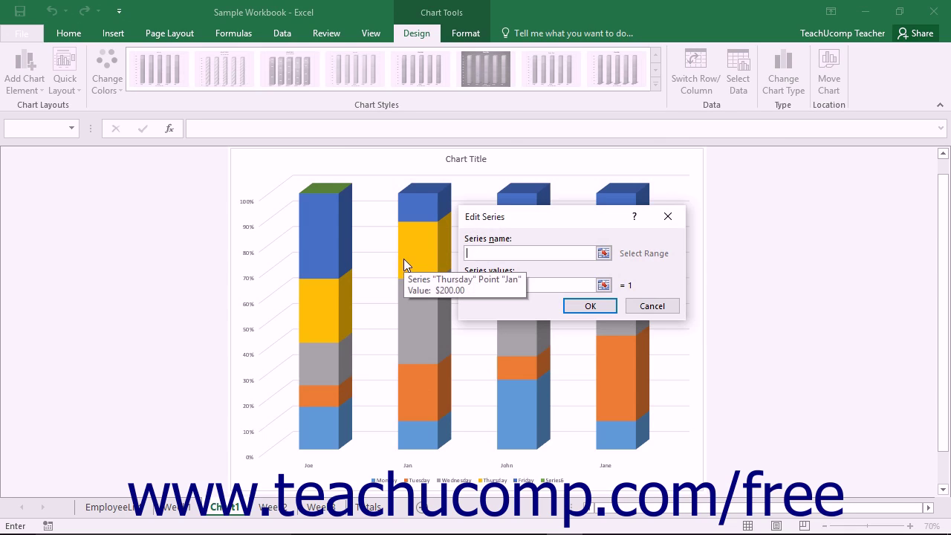
pyautogui.click(480, 252)
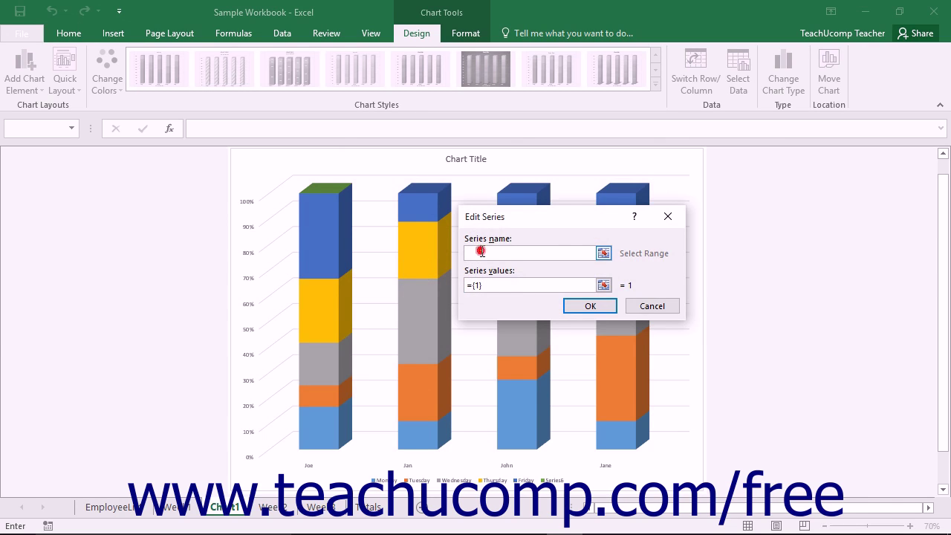
pyautogui.click(603, 254)
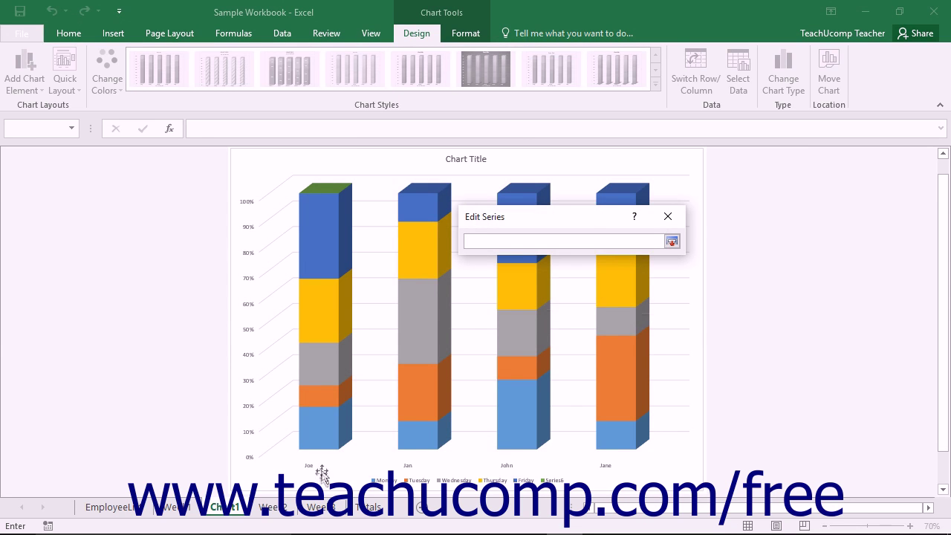
pyautogui.click(290, 502)
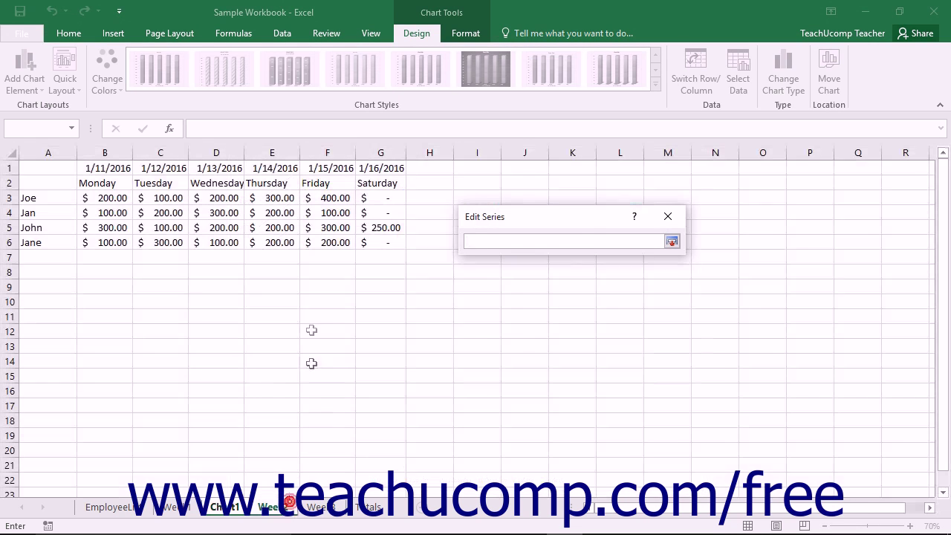
pyautogui.click(374, 183)
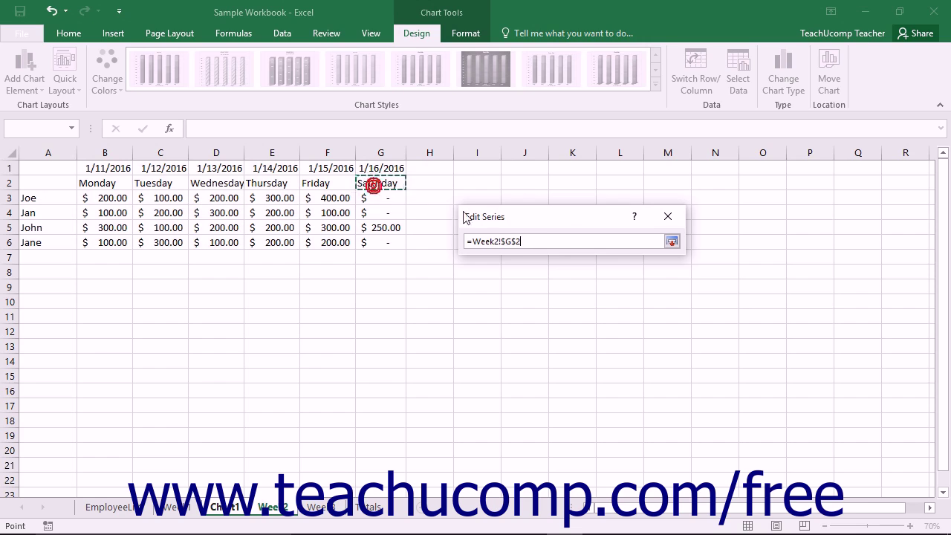
pyautogui.click(672, 243)
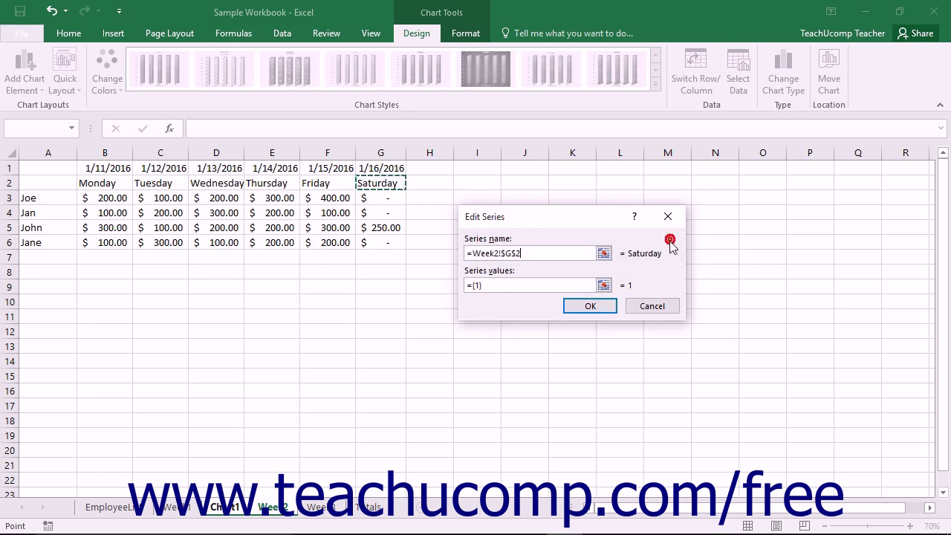
# Set the Saturday series values to Week2!G3:G6 and confirm the new series.
pyautogui.click(524, 286)
pyautogui.press('BackSpace')
pyautogui.press('BackSpace')
pyautogui.press('BackSpace')
pyautogui.press('BackSpace')
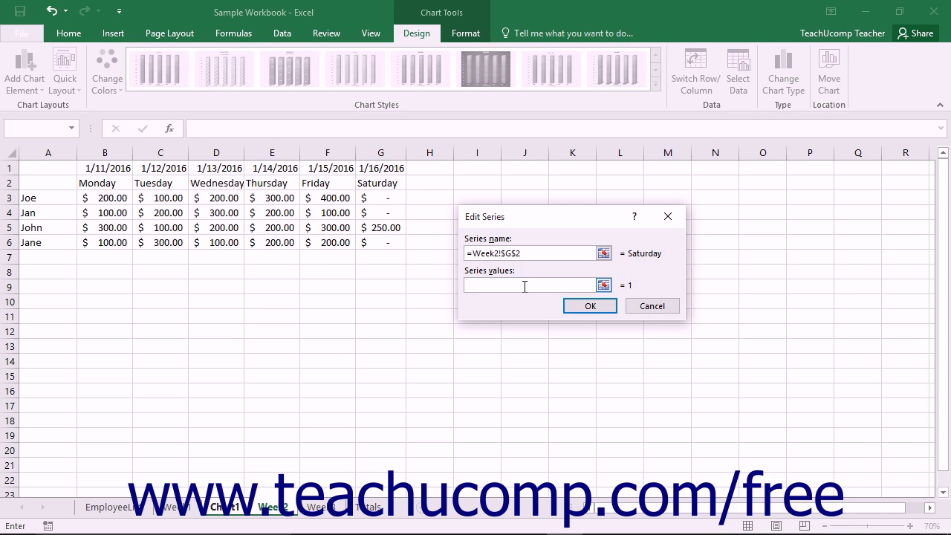
pyautogui.click(605, 286)
pyautogui.moveTo(387, 197); pyautogui.dragTo(385, 242)
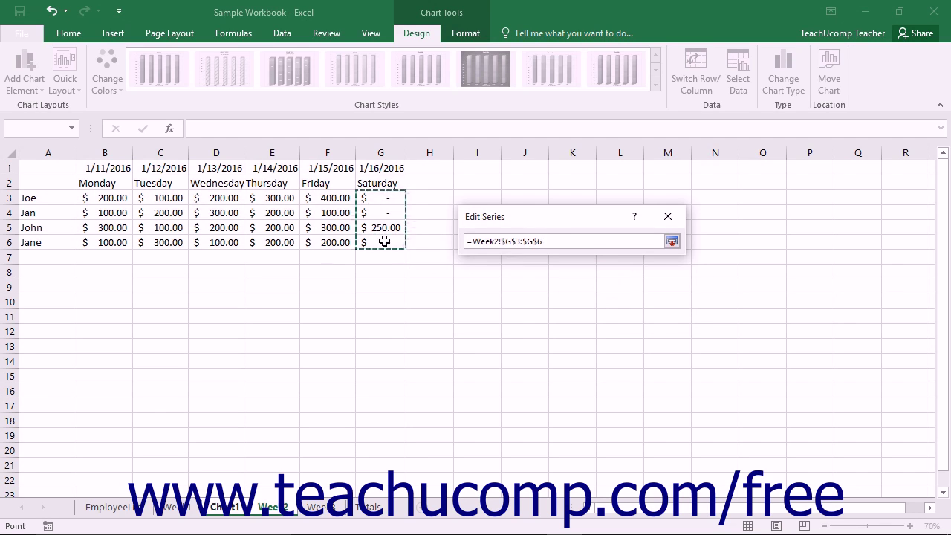
pyautogui.click(671, 241)
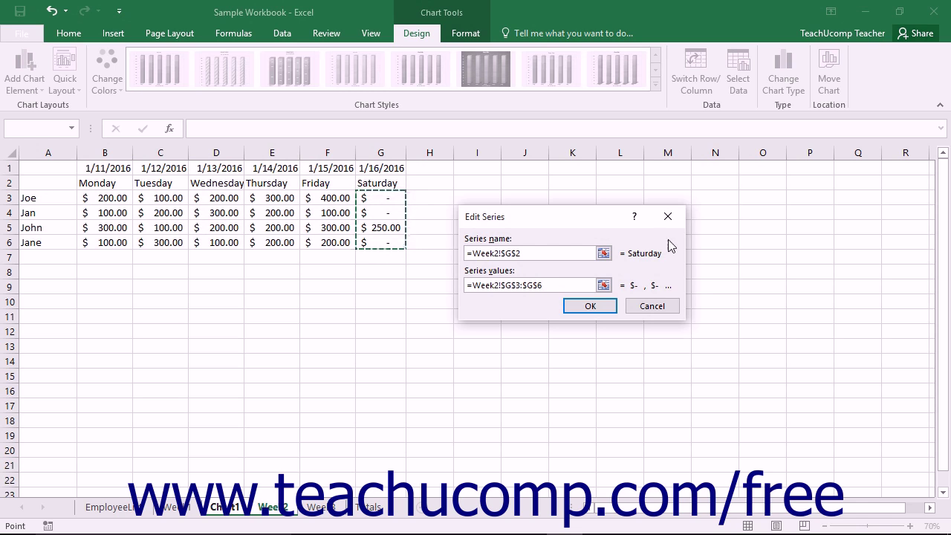
pyautogui.click(604, 311)
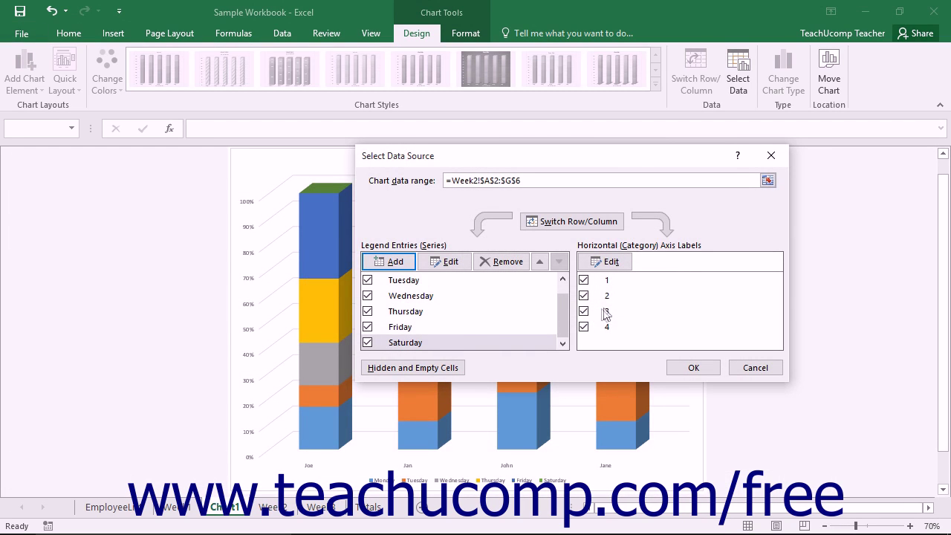
# Rename the Saturday series to the G1 date, then remove the resulting 1/16/2016 series.
pyautogui.click(466, 342)
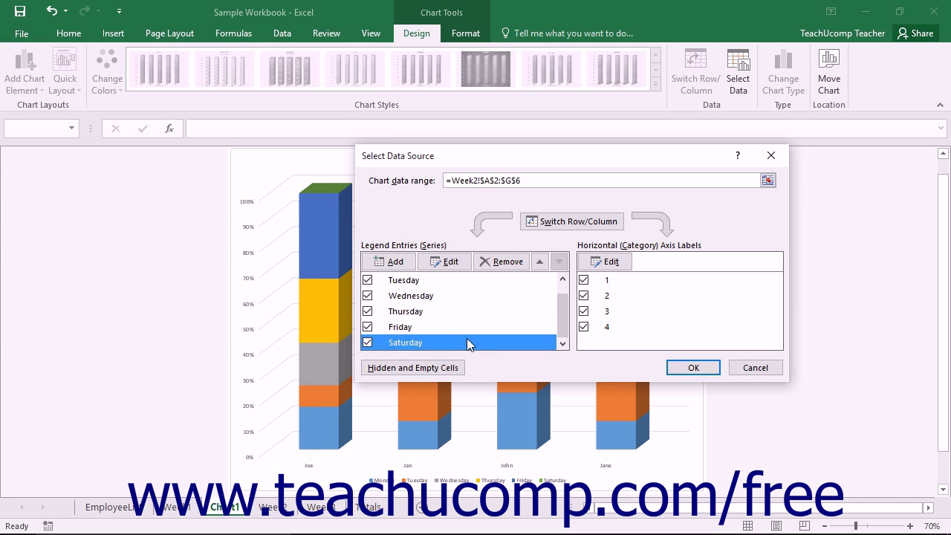
pyautogui.click(449, 263)
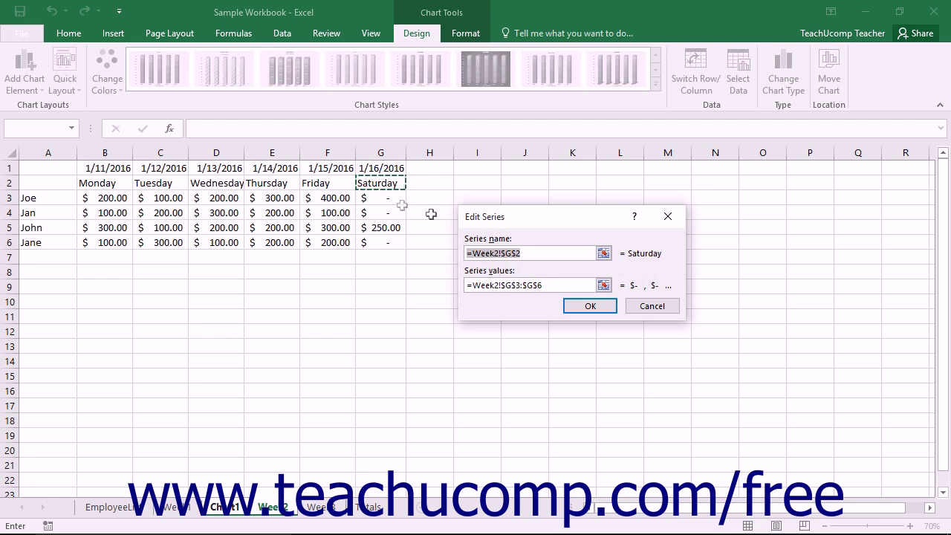
pyautogui.click(391, 169)
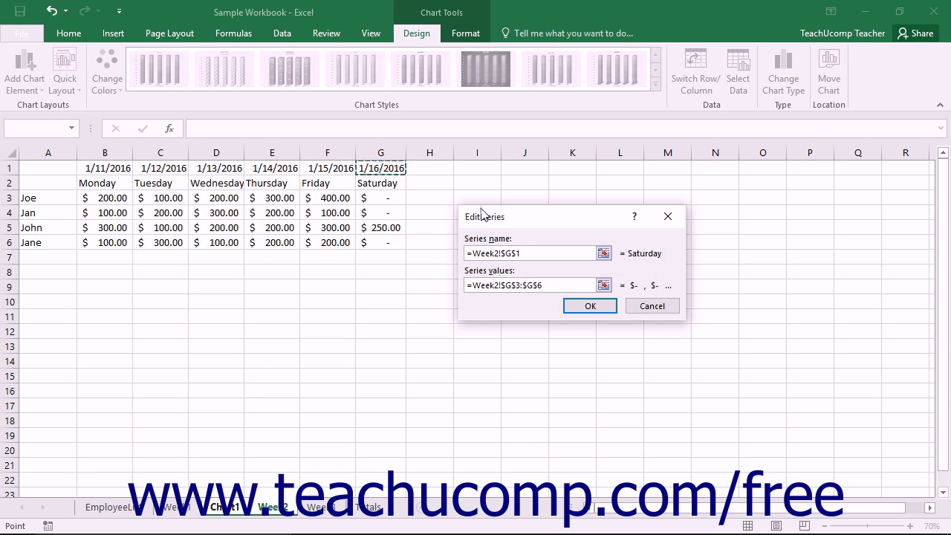
pyautogui.click(589, 306)
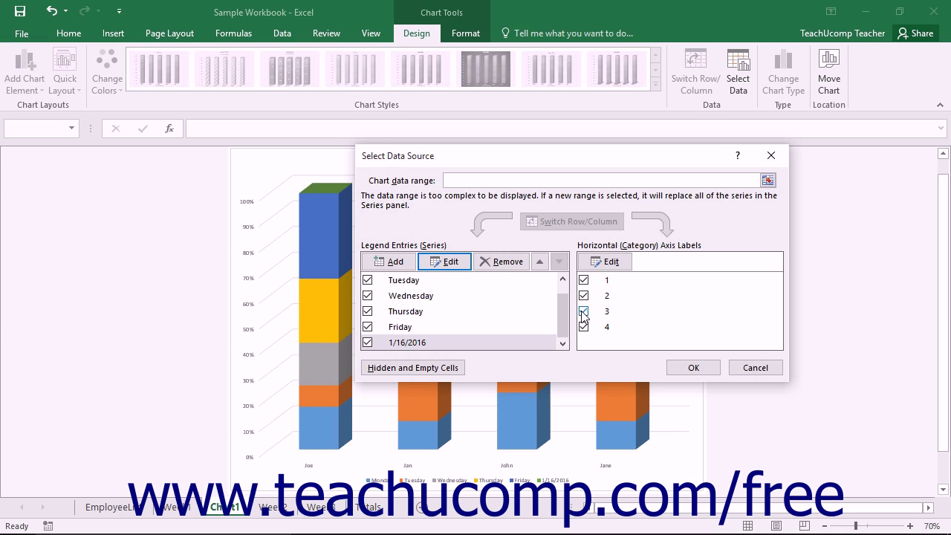
pyautogui.click(489, 345)
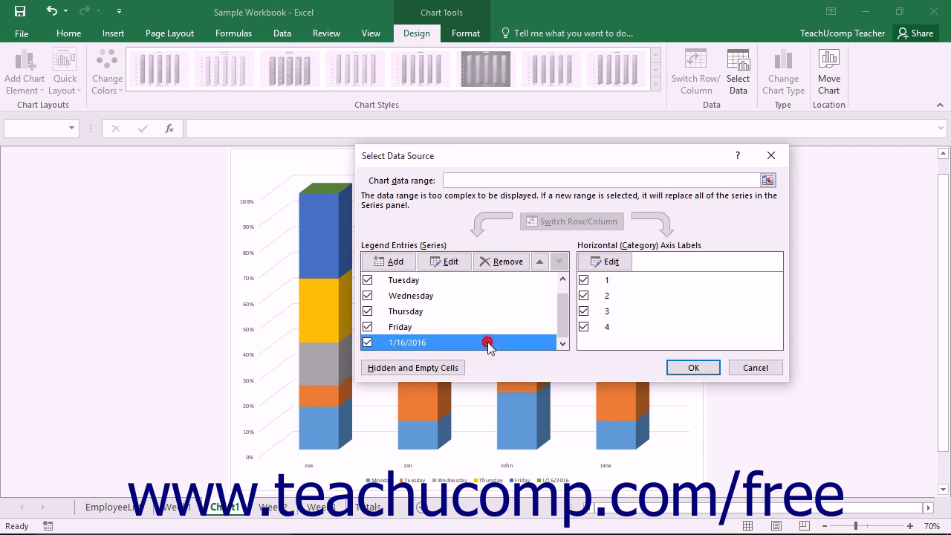
pyautogui.click(503, 262)
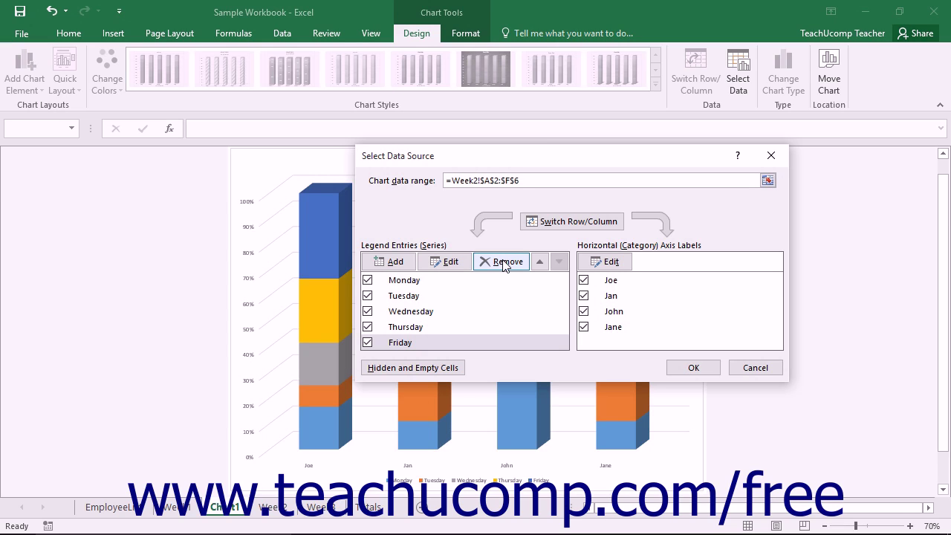
pyautogui.click(473, 343)
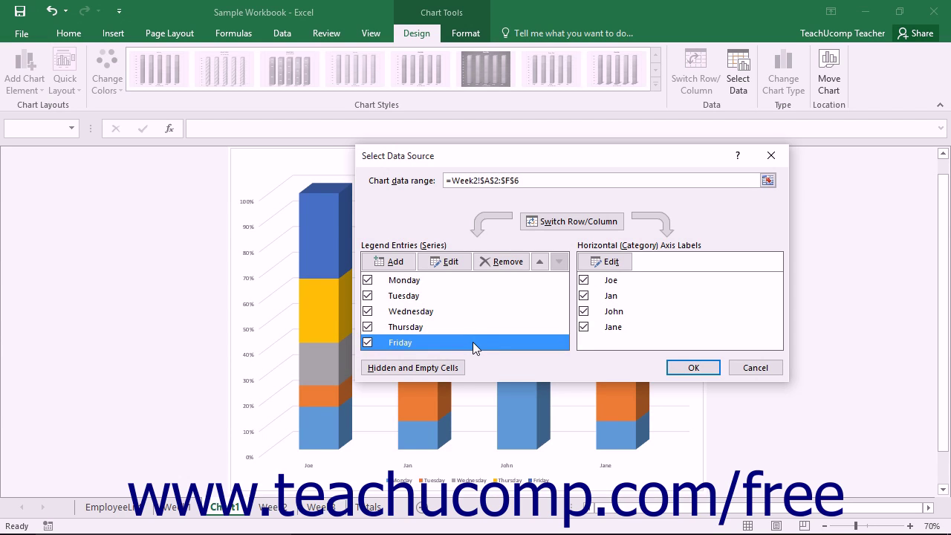
pyautogui.click(541, 261)
pyautogui.click(541, 261)
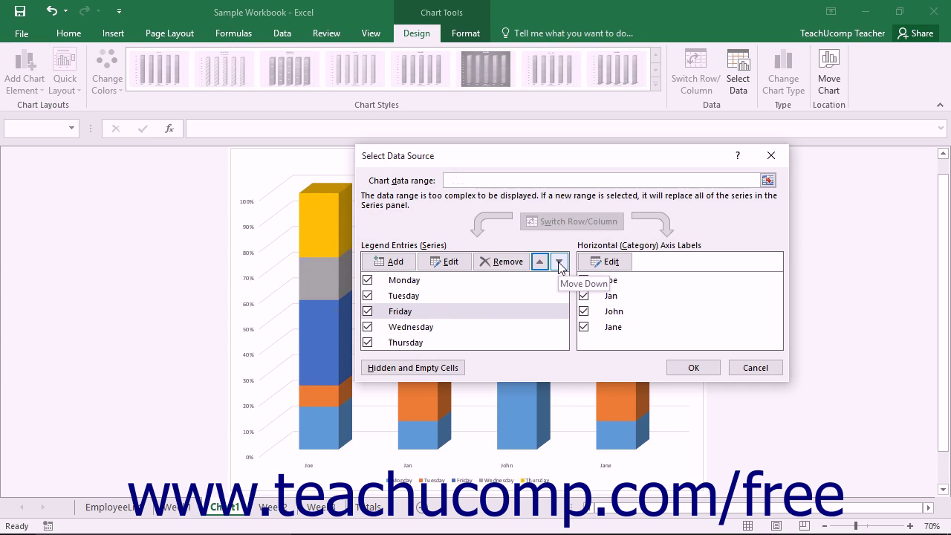
pyautogui.click(560, 264)
pyautogui.click(559, 264)
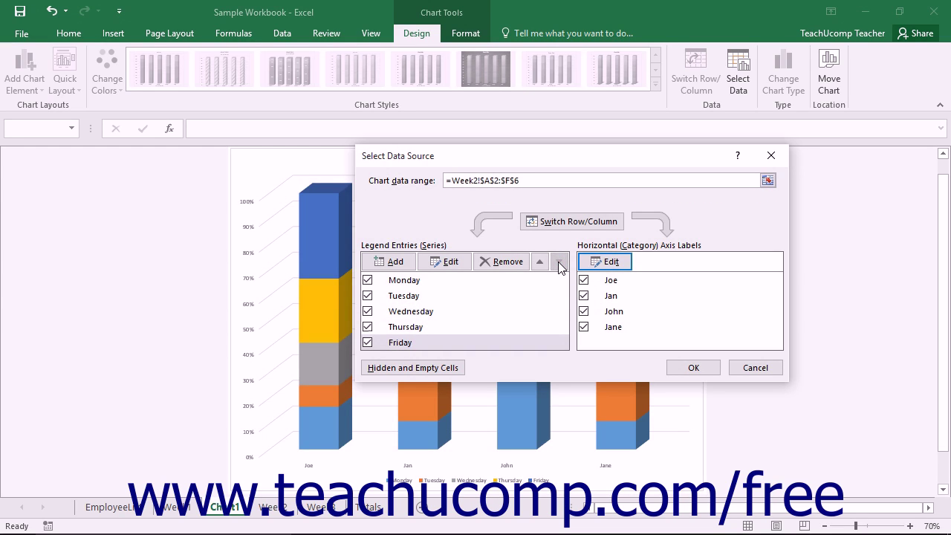
pyautogui.click(502, 341)
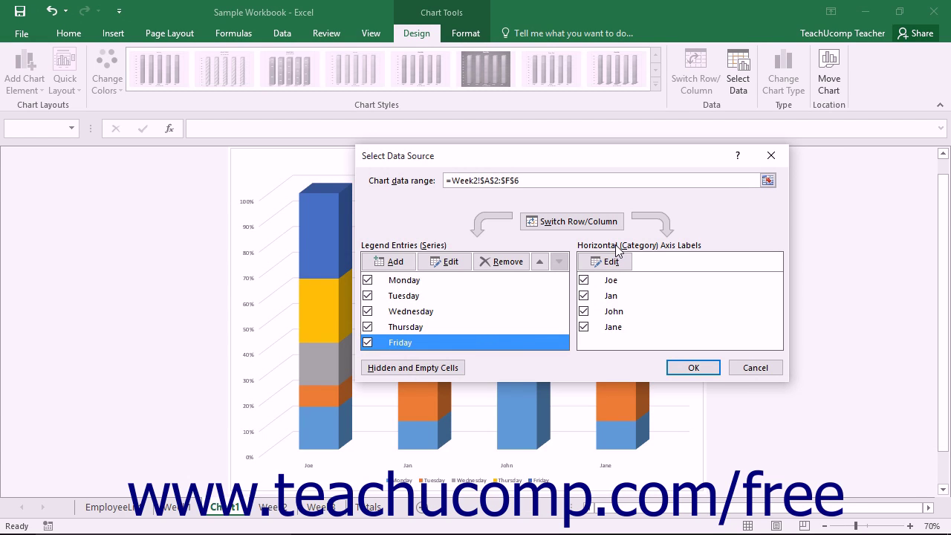
pyautogui.click(607, 261)
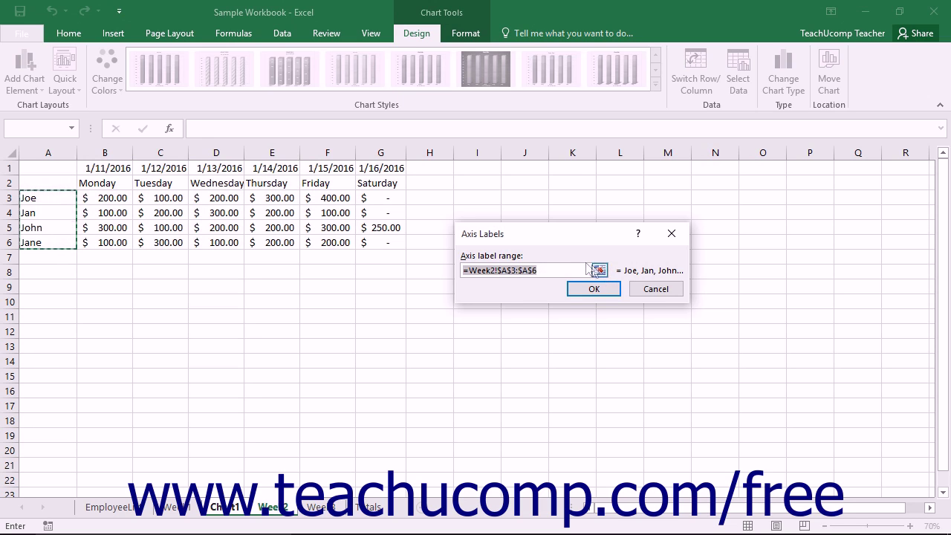
pyautogui.click(600, 269)
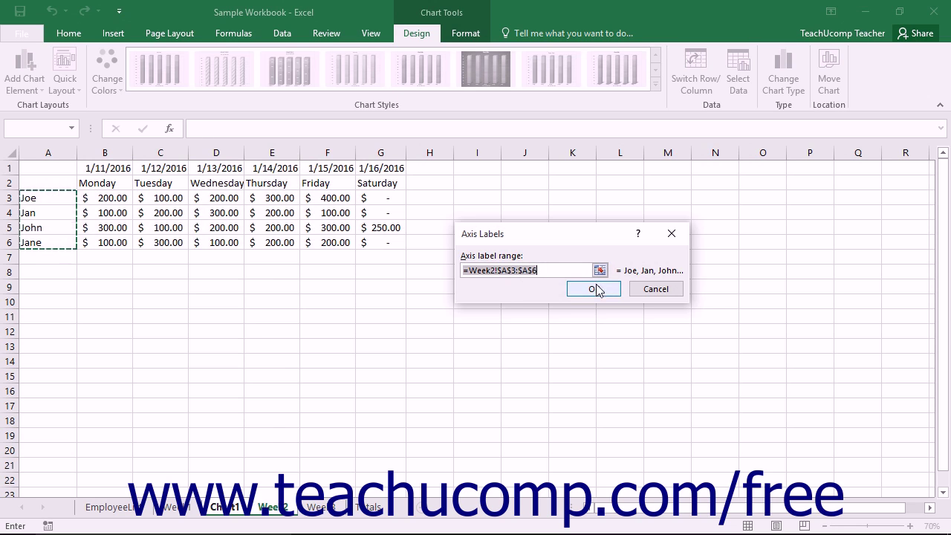
pyautogui.click(595, 289)
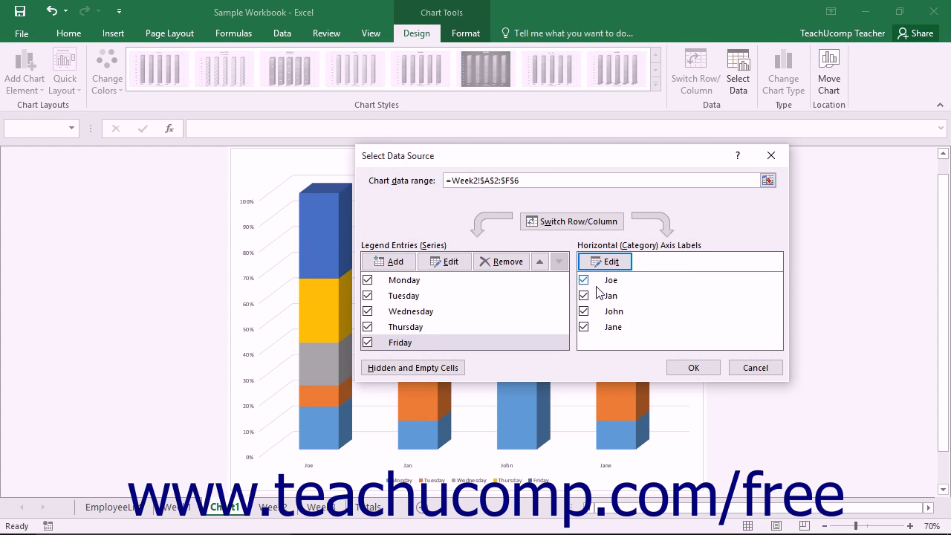
# Keep the default hidden and empty cell settings and apply the Week2 data source to the chart.
pyautogui.click(421, 367)
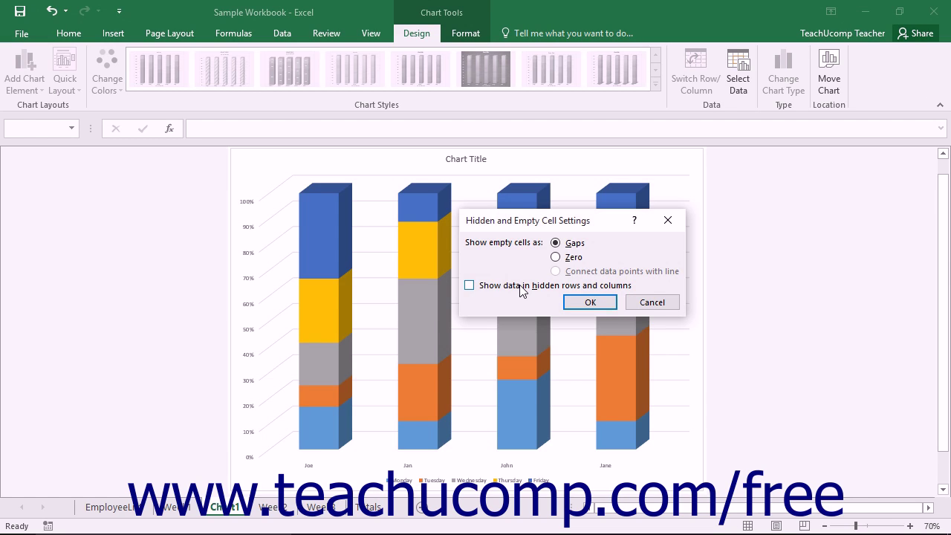
pyautogui.click(578, 302)
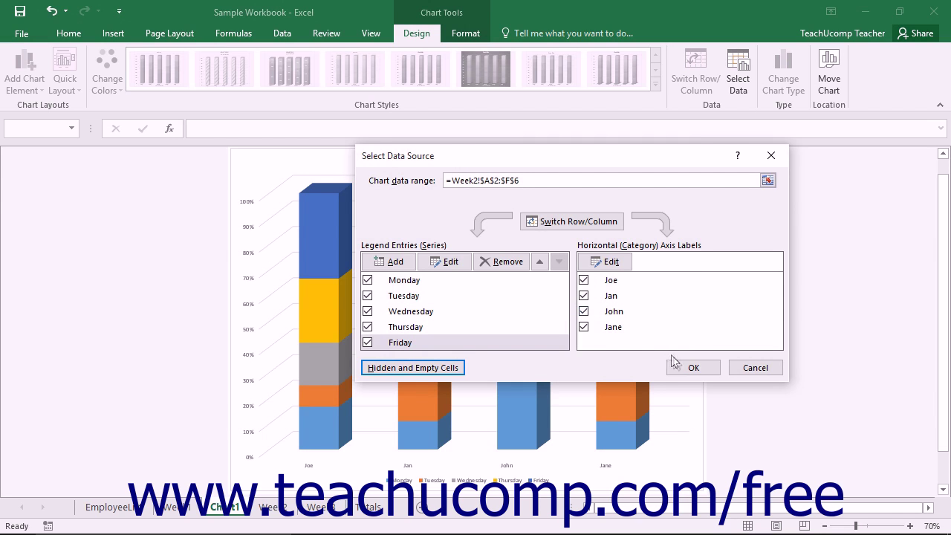
pyautogui.click(692, 369)
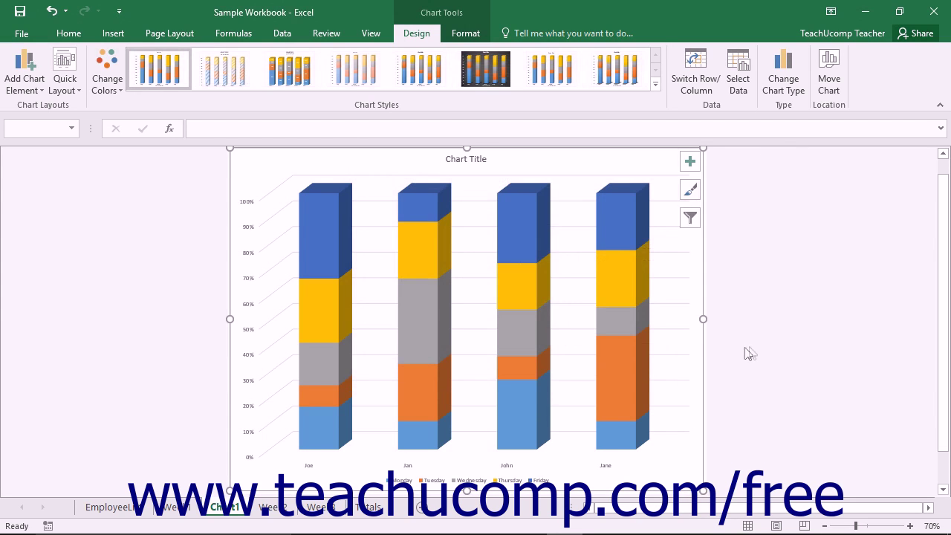